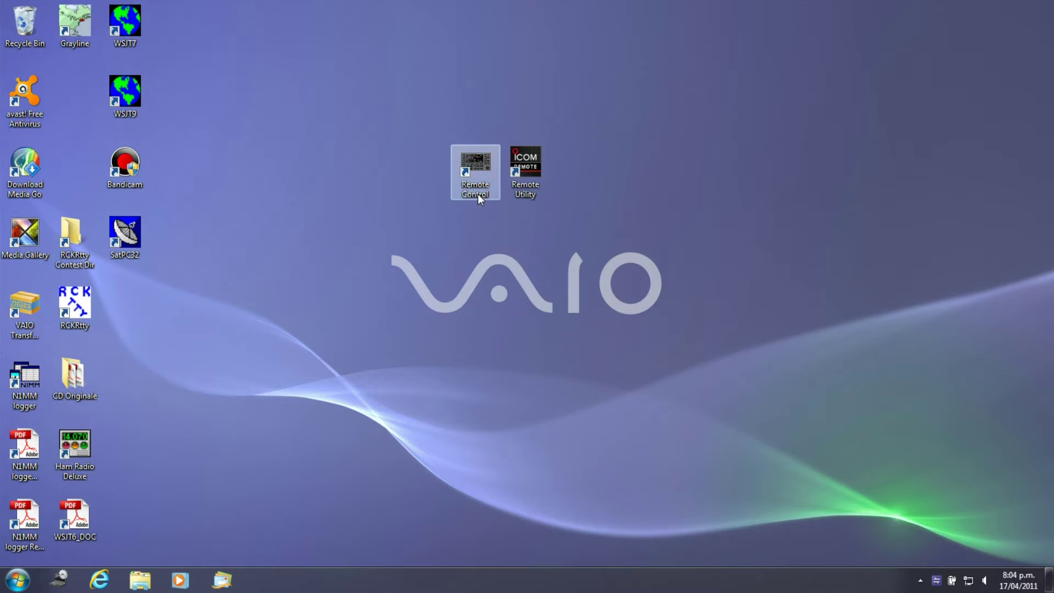
Launch the Remote Utility and dismiss the audio device warnings
double_click(530, 192)
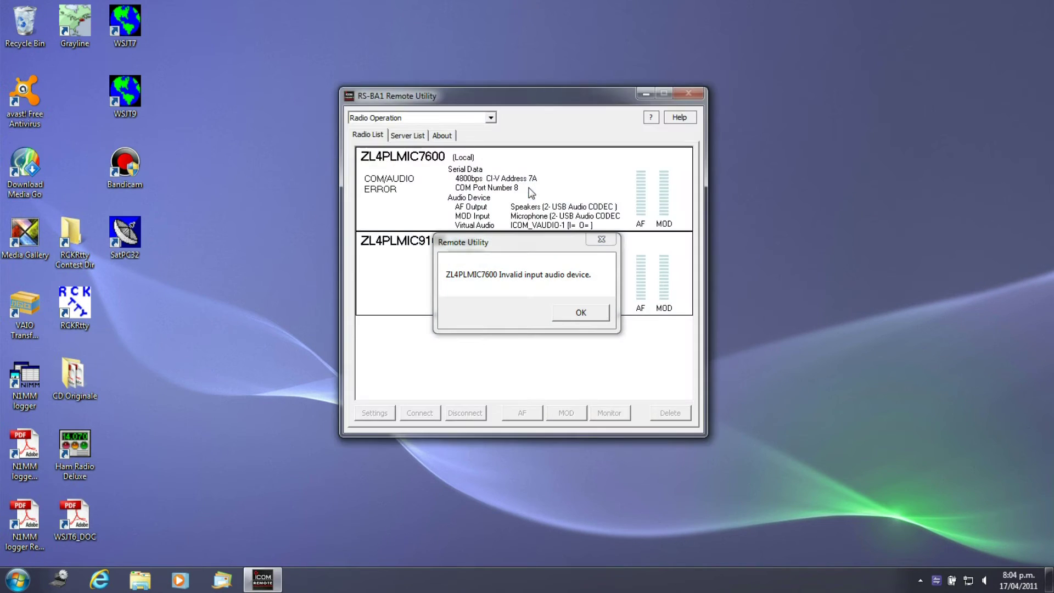
click(571, 317)
click(571, 315)
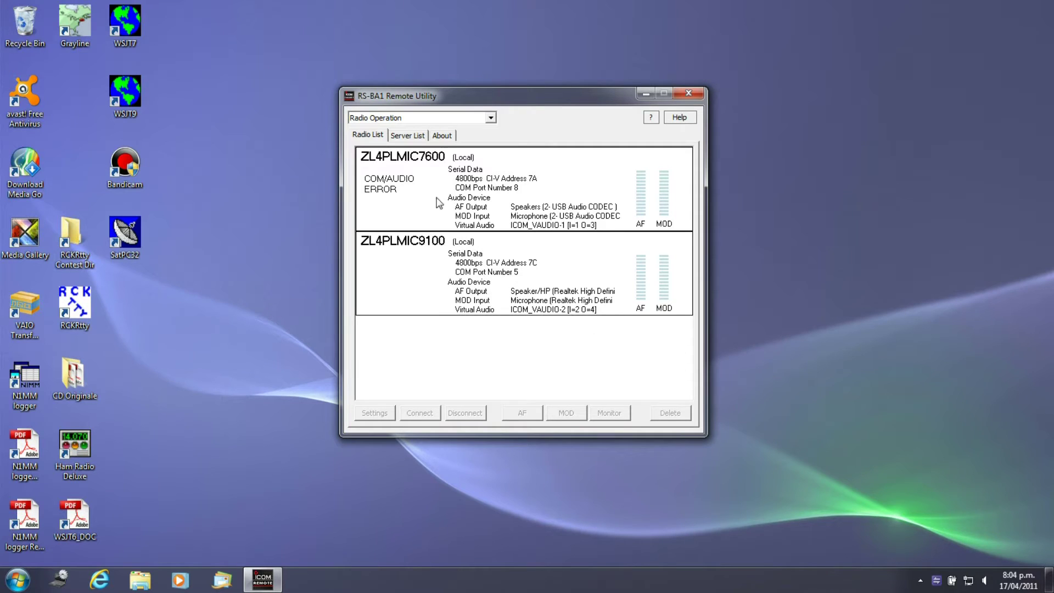
Display the Network Setting page to review the PC name, UDP ports and internet line, dismissing the Windows colour scheme prompt
click(421, 119)
click(398, 148)
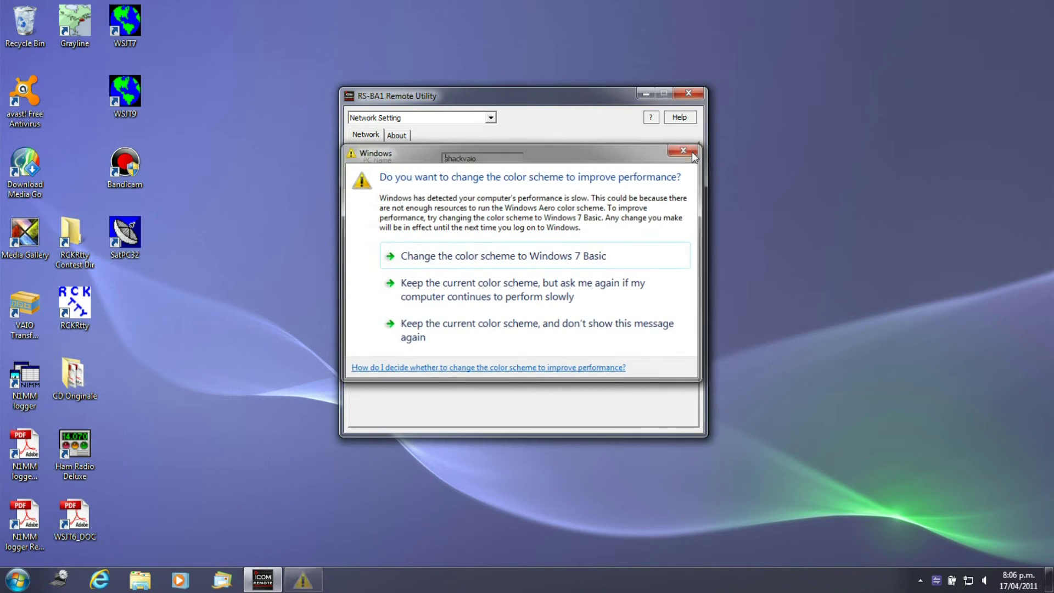
click(692, 152)
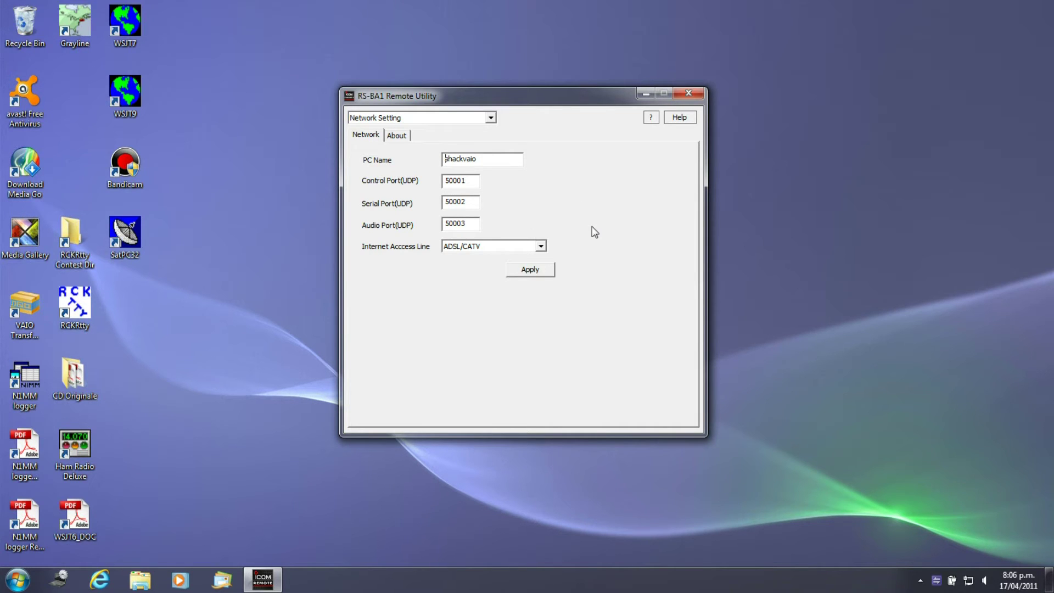
Switch to Server Setting and view the user details of the testuser account
click(438, 117)
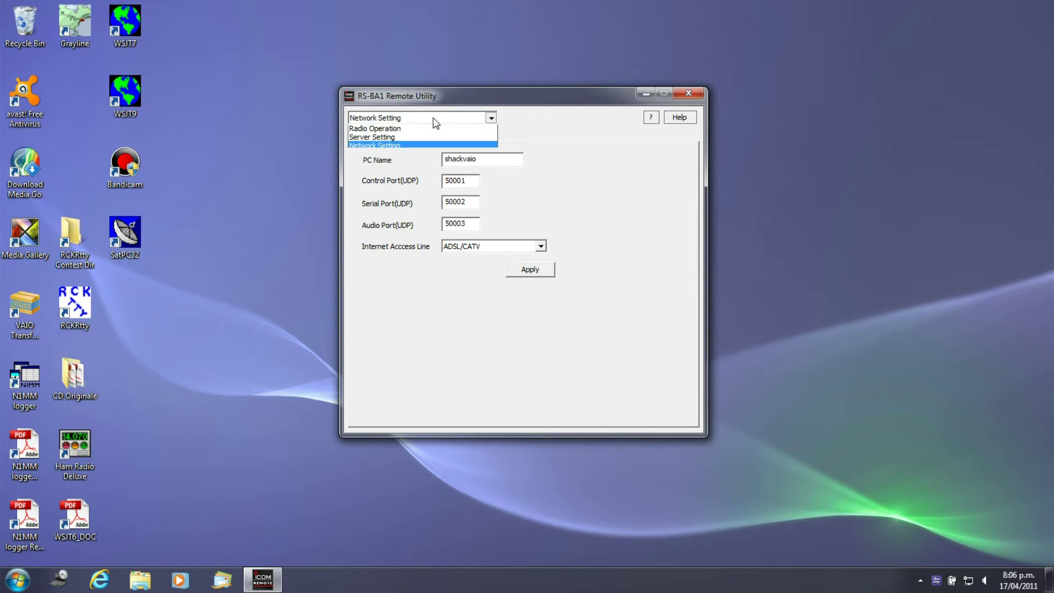
click(390, 138)
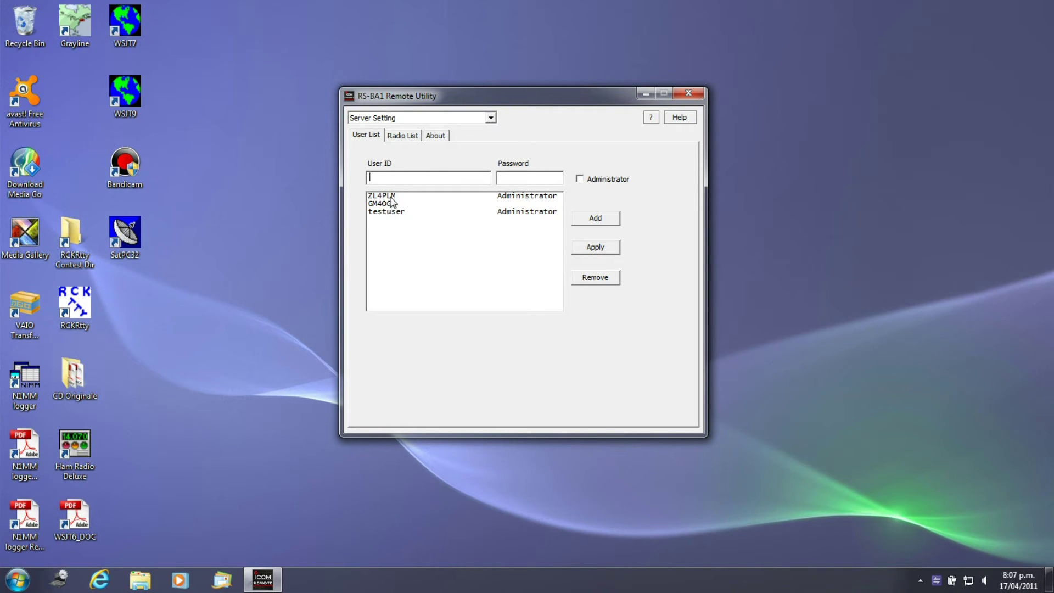
click(405, 212)
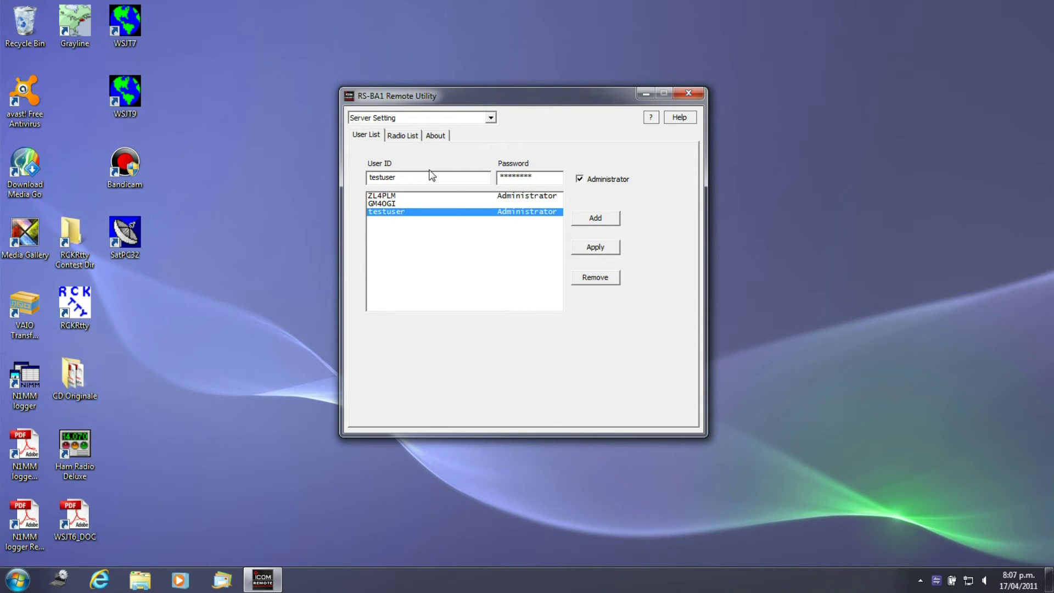
Start a new radio registration in the server's radio list
click(405, 137)
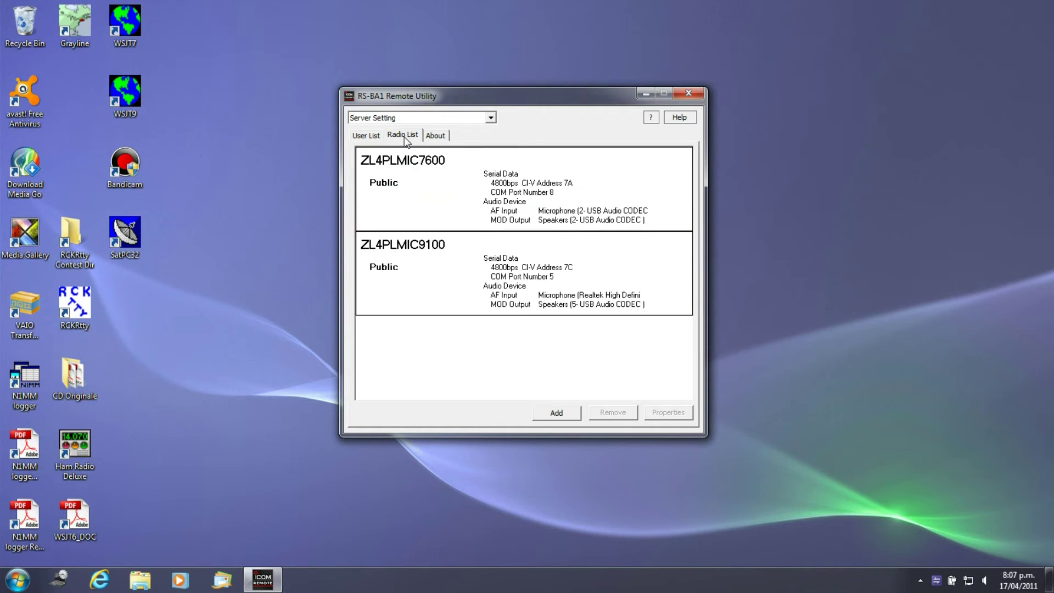
click(557, 413)
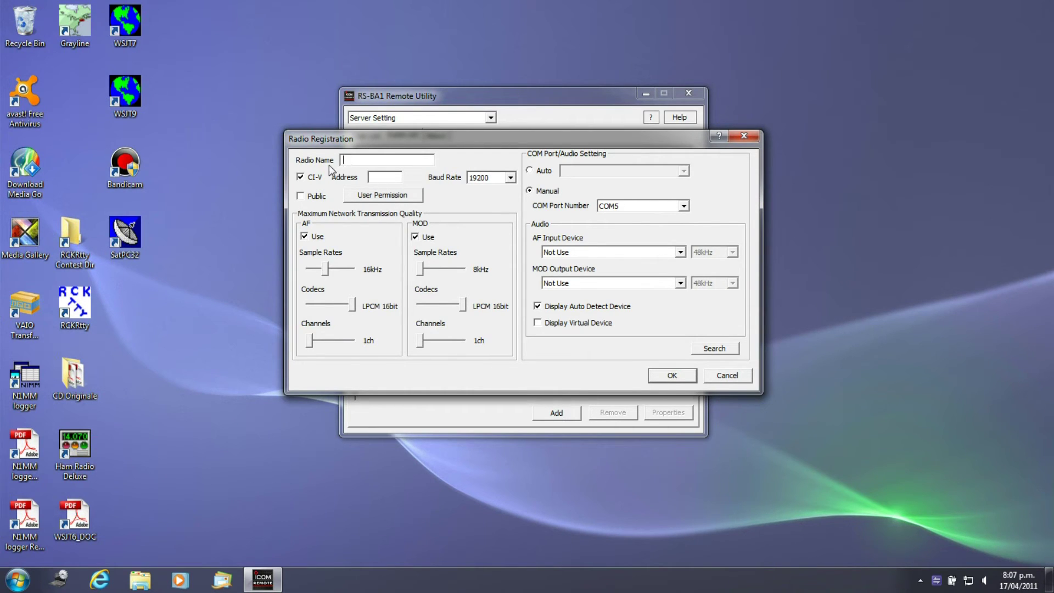
click(379, 163)
Mark the new radio as Public and permit all three registered users to access it
click(354, 198)
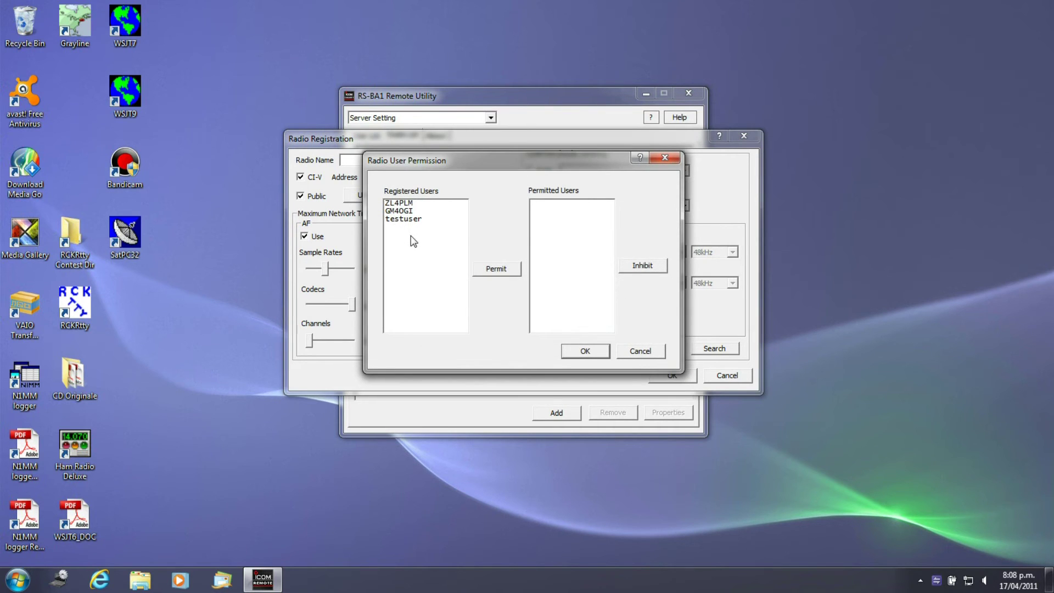
click(406, 204)
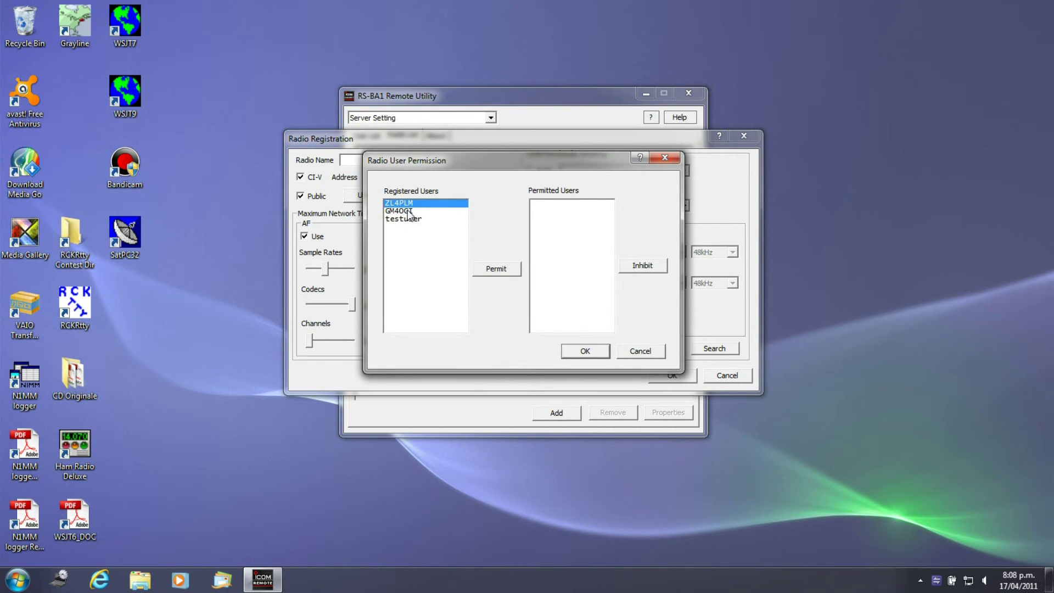
click(497, 269)
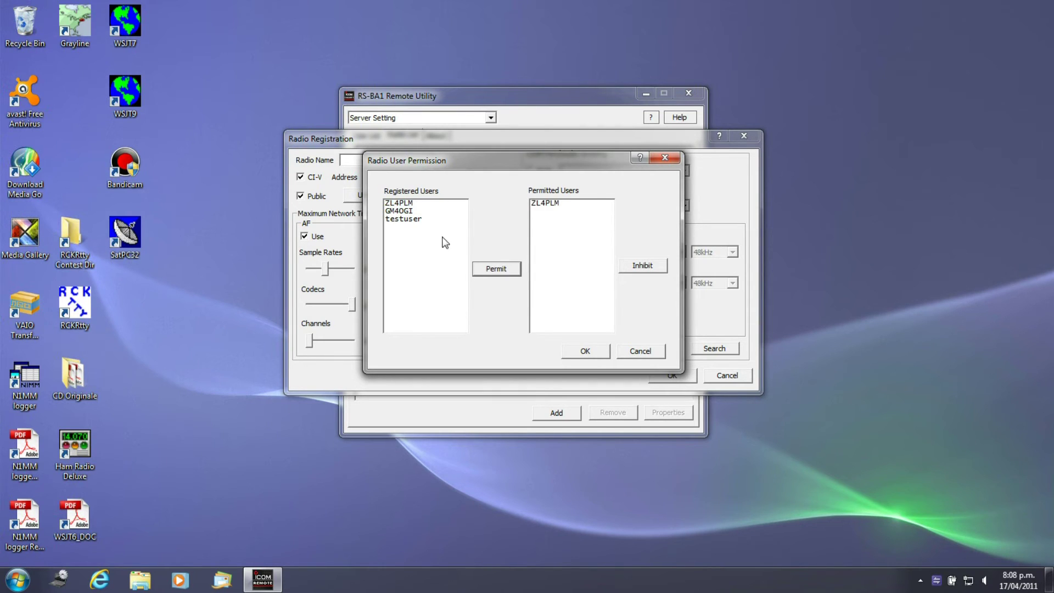
click(412, 211)
click(495, 269)
click(413, 220)
click(501, 270)
click(594, 356)
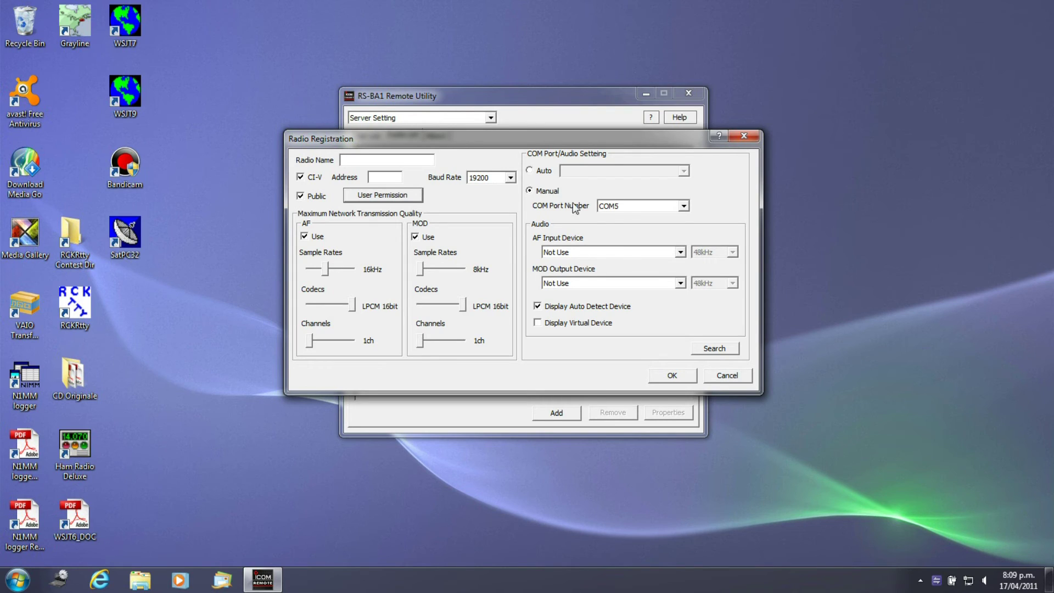
Set AF input to the Realtek microphone and MOD output to Speaker/HP (Realtek), then cancel the registration, discarding the user list changes
click(589, 251)
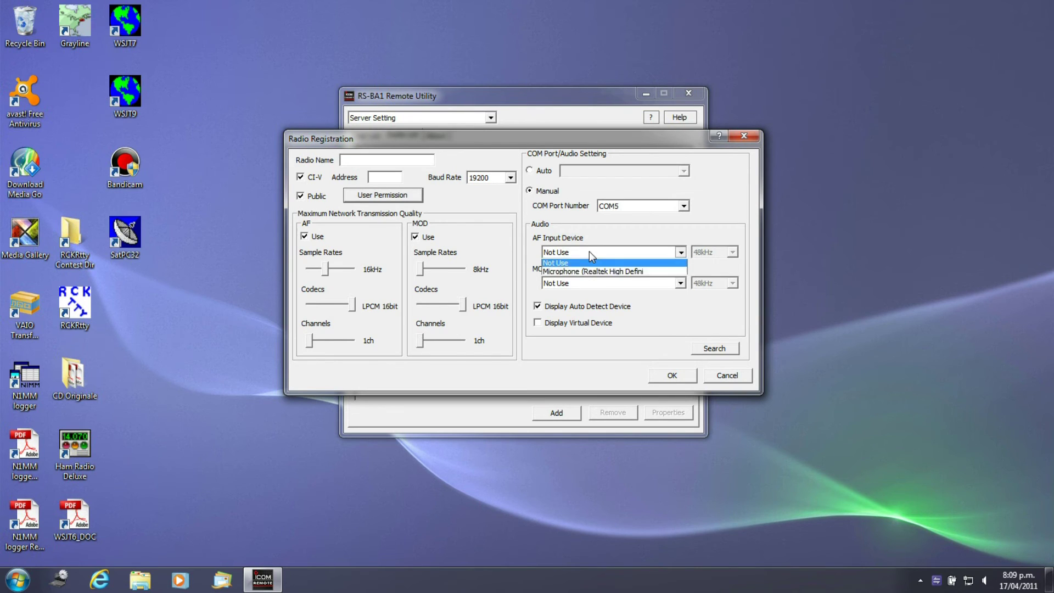
click(612, 273)
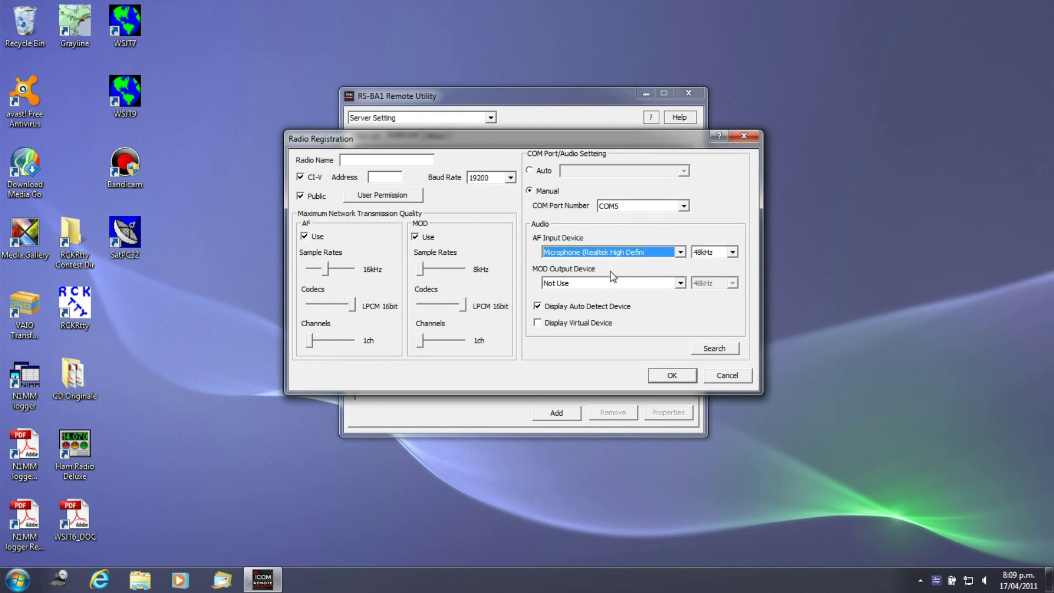
click(597, 284)
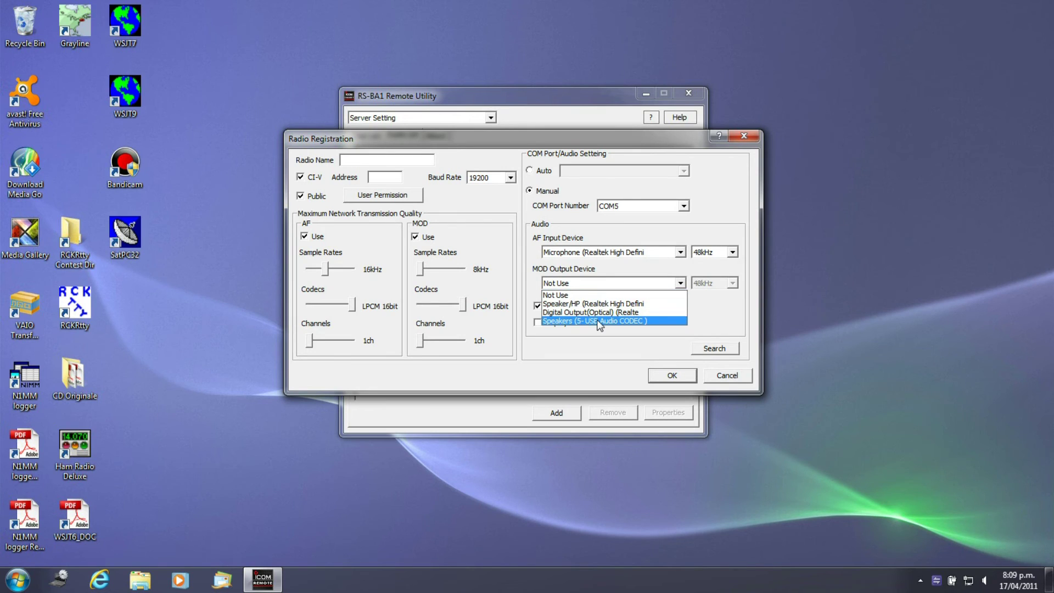
click(598, 304)
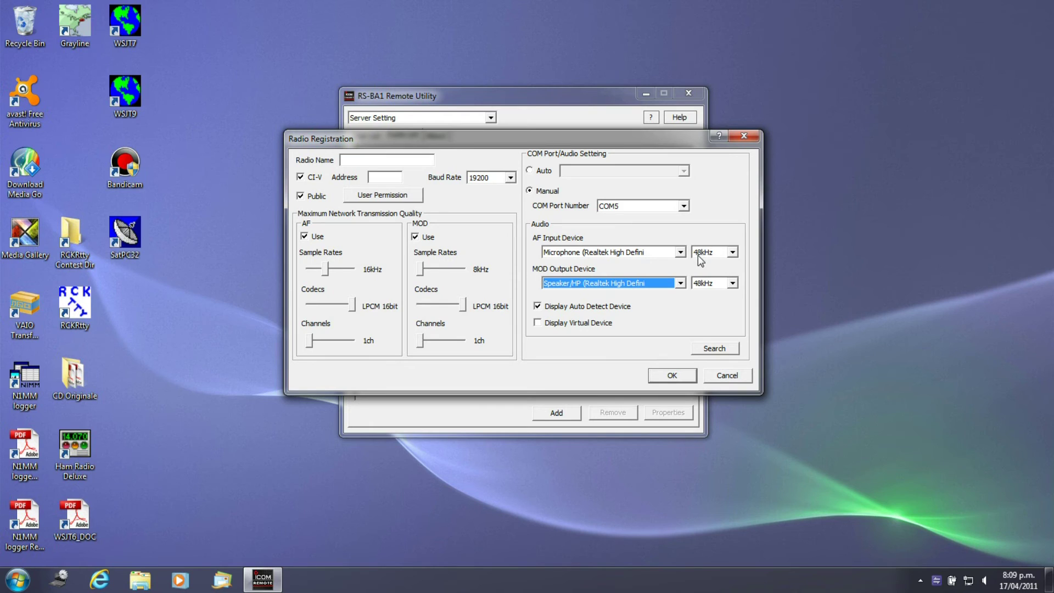
click(721, 375)
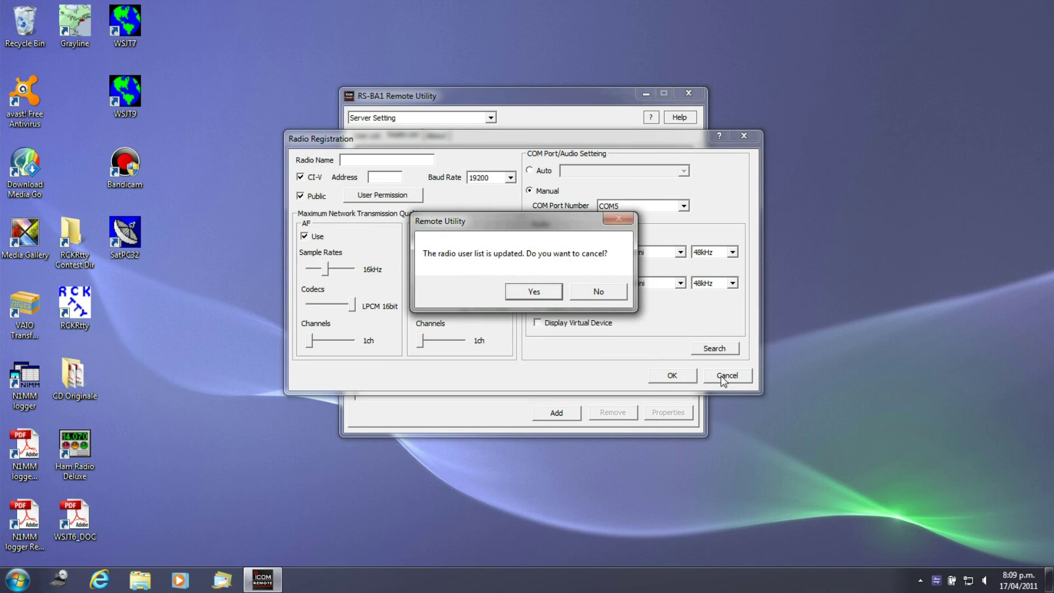
click(555, 287)
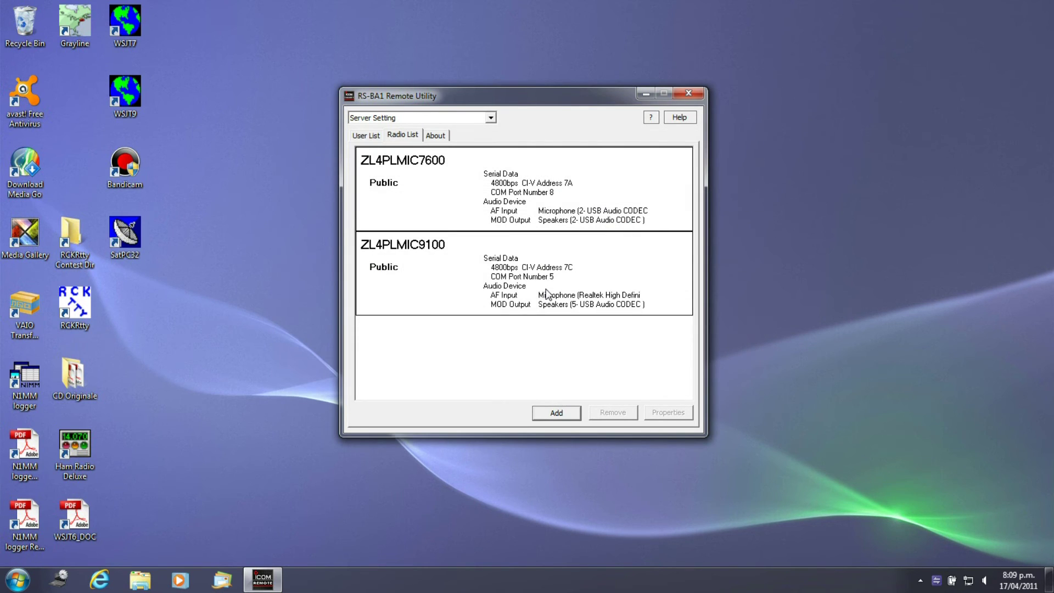
Review the IC9100 radio's registration properties in the server's radio list and close them without changes
click(531, 285)
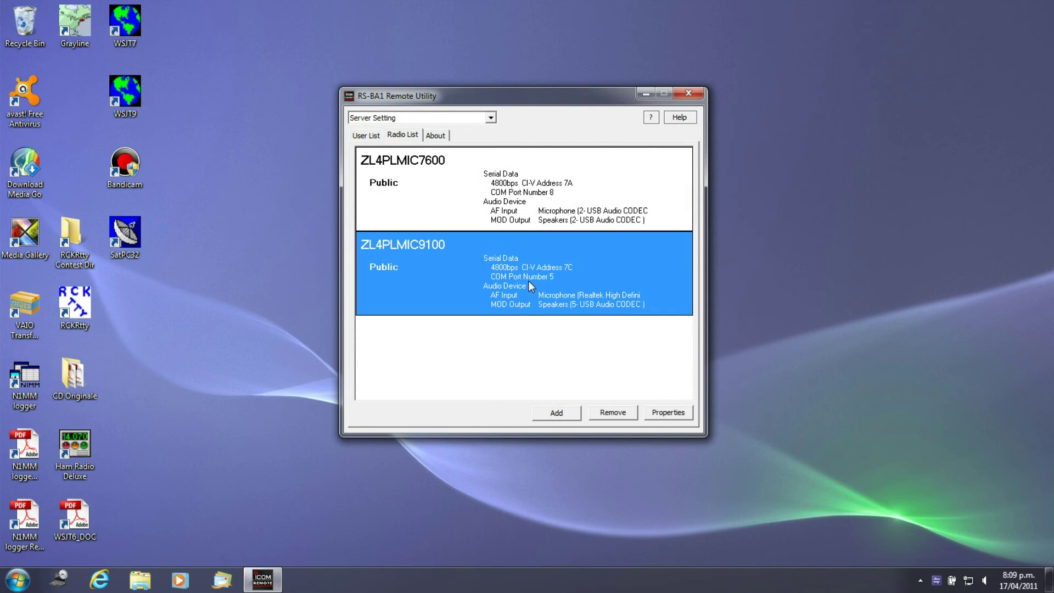
click(670, 413)
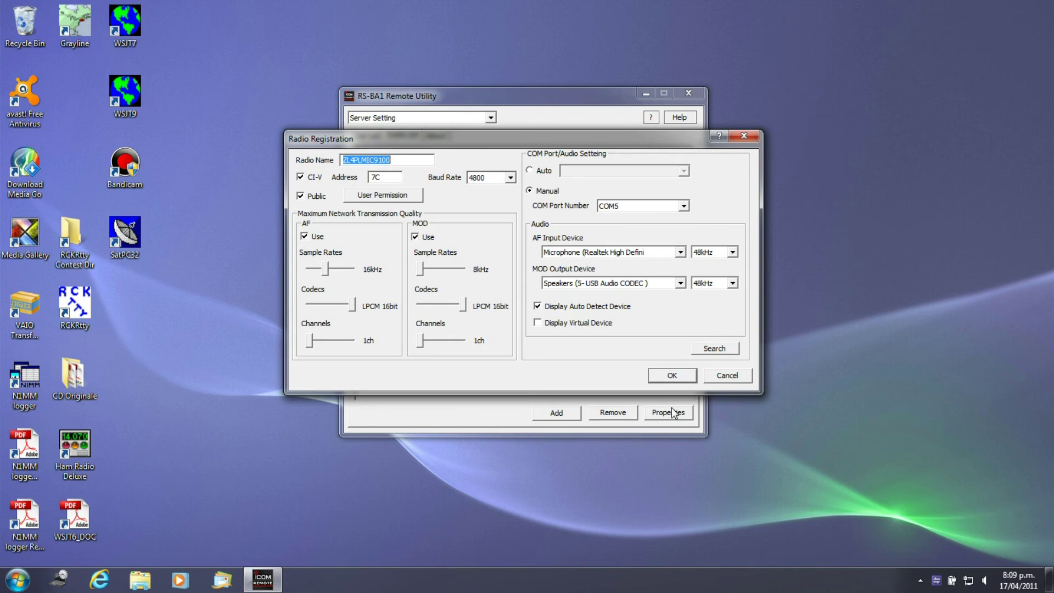
click(729, 376)
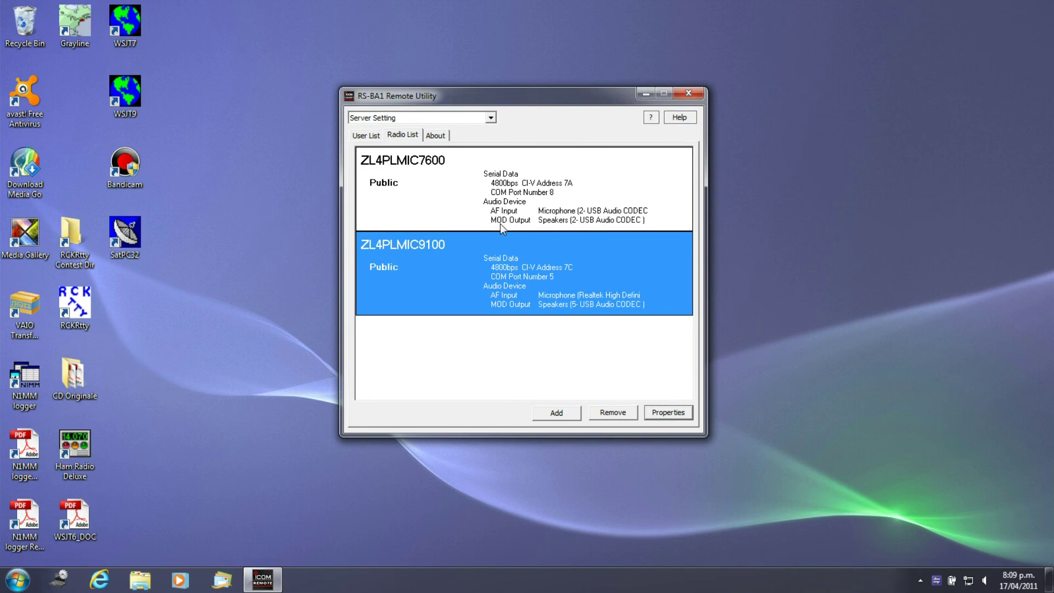
Return to Radio Operation and review the IC9100 radio's AF and MOD connection settings, closing them without saving
click(363, 135)
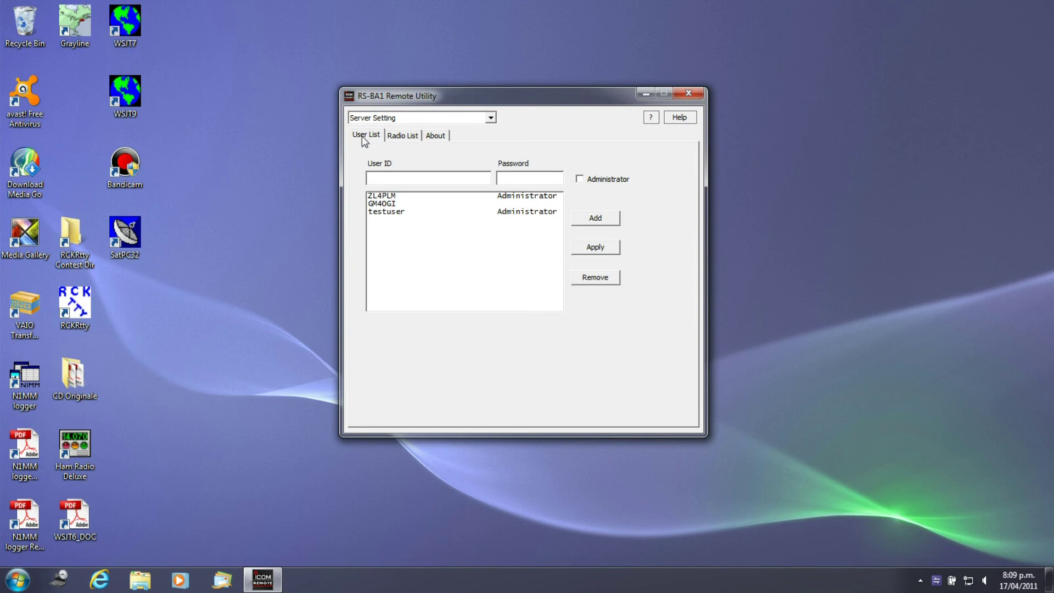
click(412, 120)
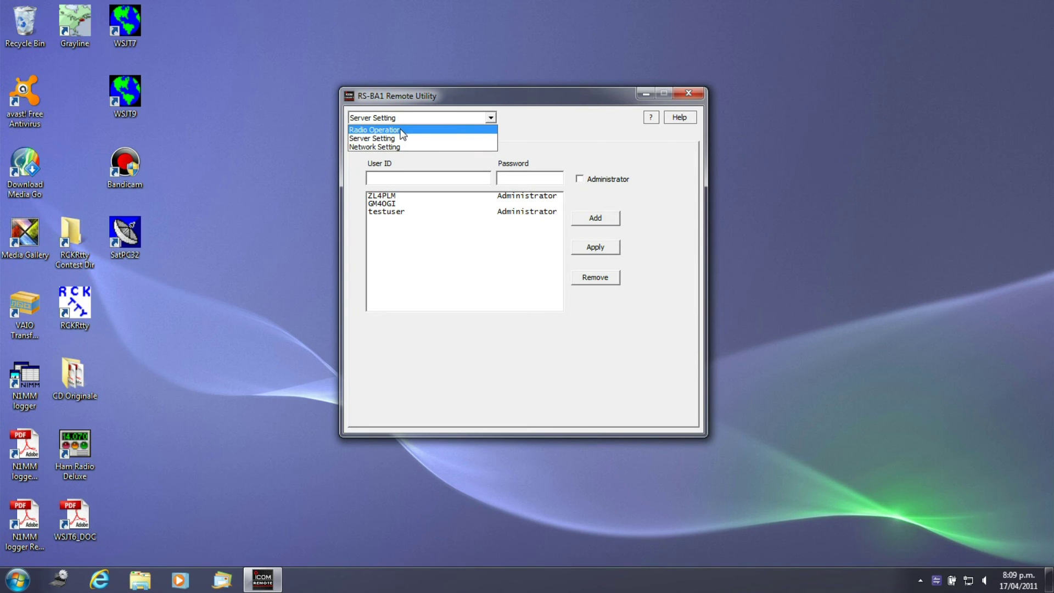
click(403, 130)
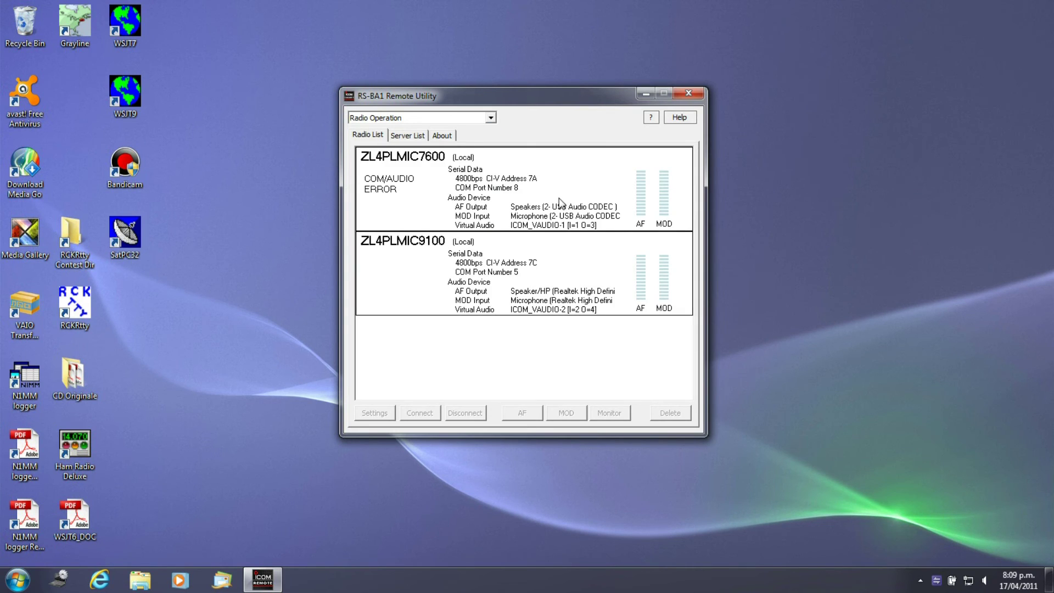
click(424, 259)
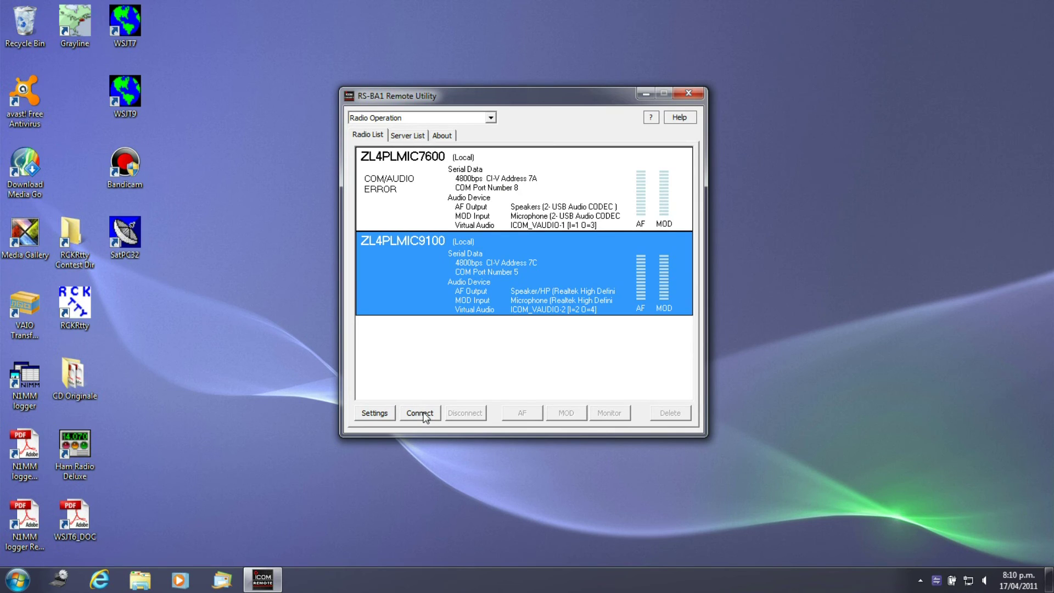
click(375, 413)
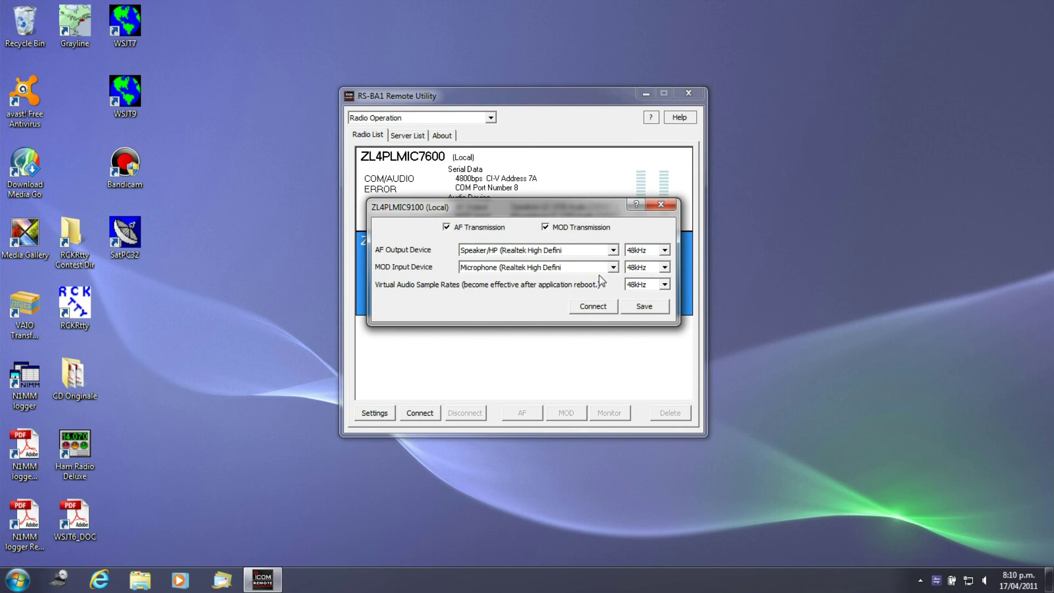
click(661, 204)
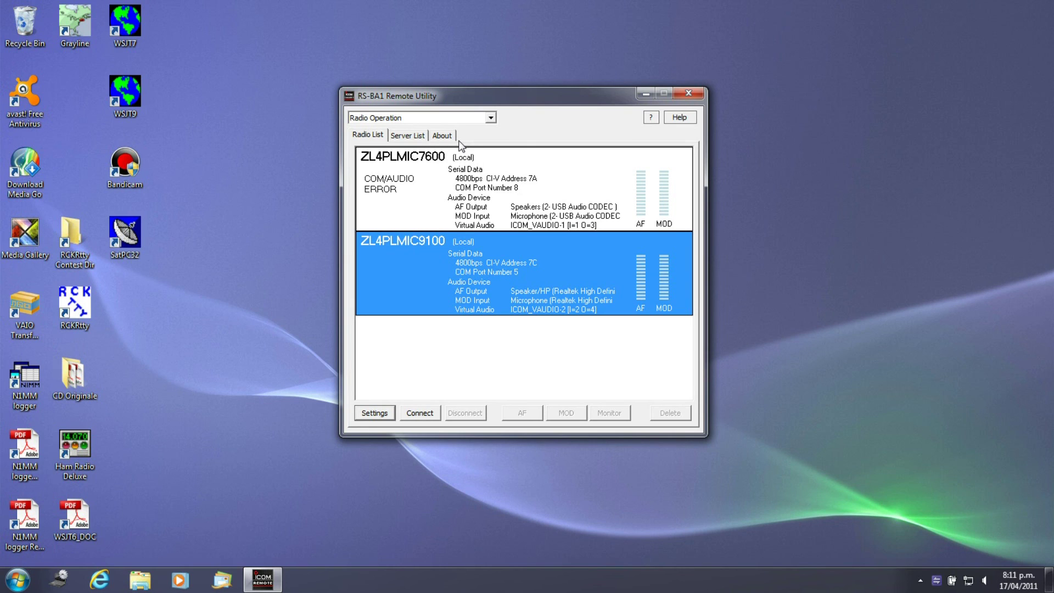
Move the Remote Utility window clear of the Remote Control and Remote Utility desktop shortcuts
drag(597, 95, 903, 42)
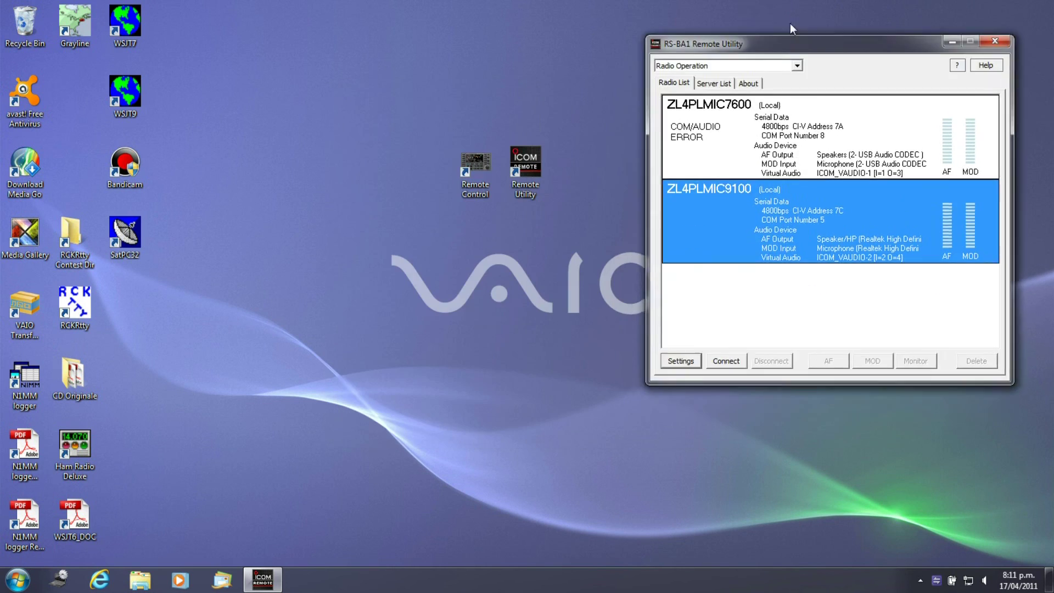
mouse_move(790, 23)
mouse_down()
mouse_move(787, 9)
mouse_move(804, 24)
mouse_up()
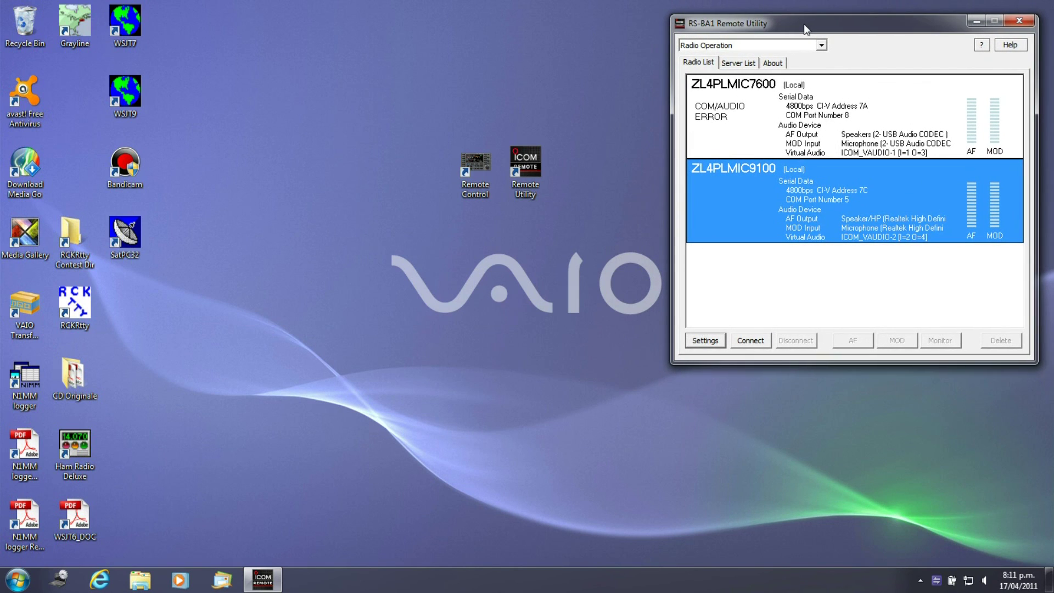